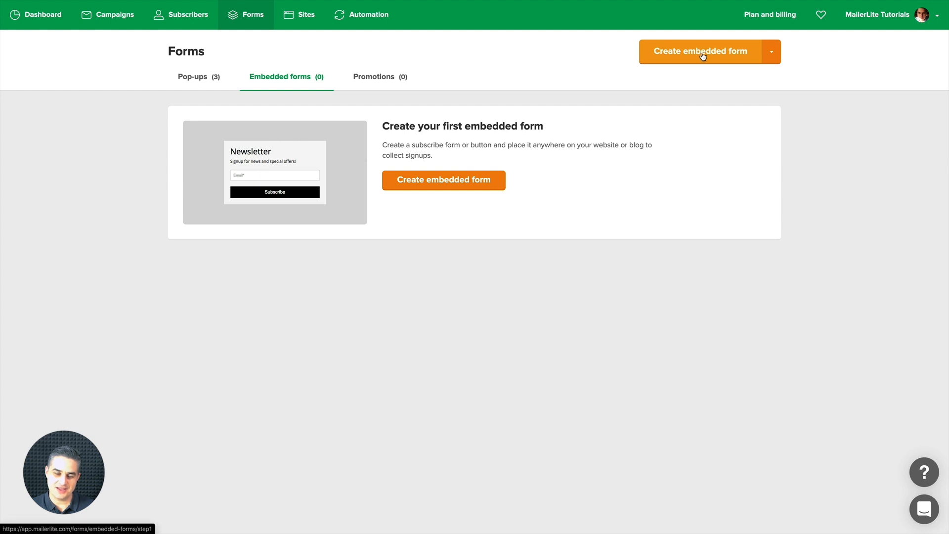
Create a new embedded form and continue past its name to the subscriber group selection
{"action": "left_click", "coordinate": [443, 179]}
{"action": "left_click", "coordinate": [316, 133]}
{"action": "left_click", "coordinate": [208, 186]}
{"action": "left_click", "coordinate": [211, 167]}
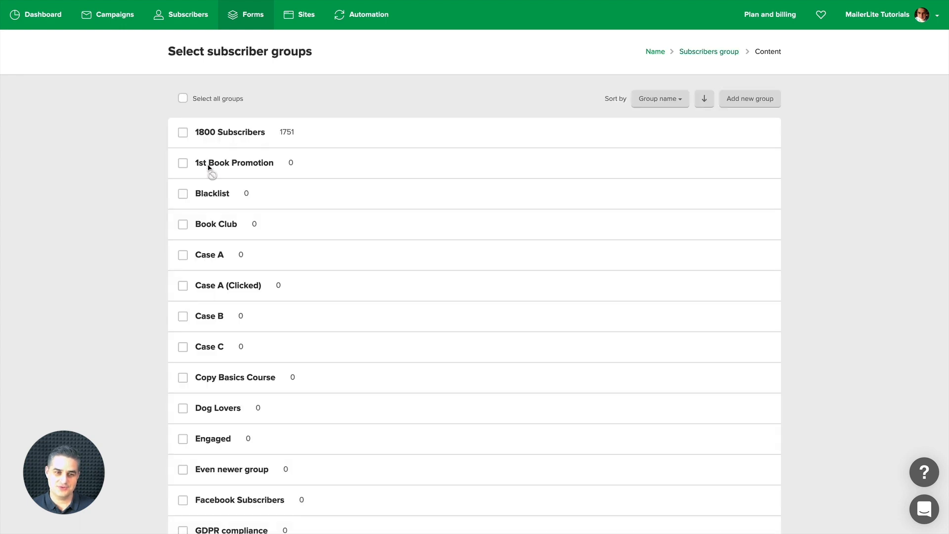
Assign the form to the 1800 Subscribers group and continue to the form editor
{"action": "left_click", "coordinate": [183, 133]}
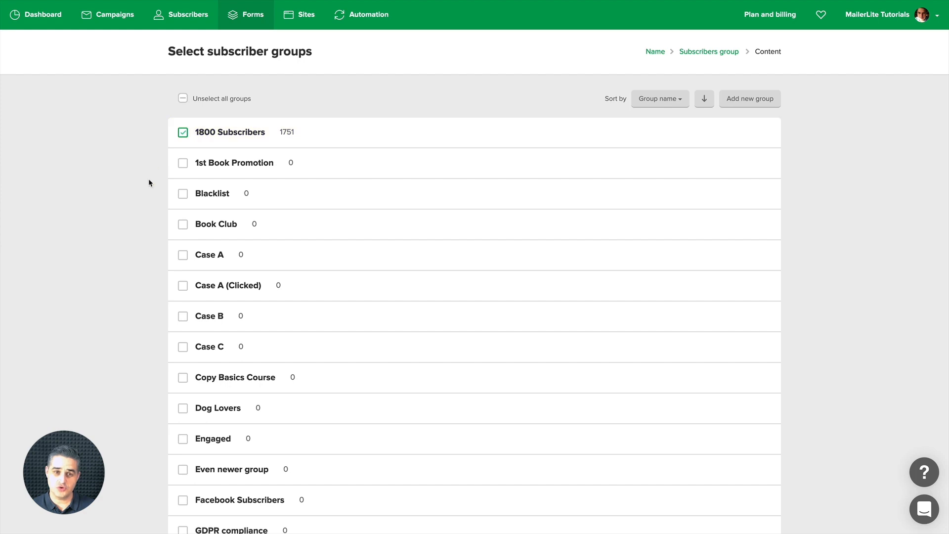
{"action": "scroll", "coordinate": [157, 192], "scroll_direction": "down", "scroll_amount": 8}
{"action": "scroll", "coordinate": [158, 191], "scroll_direction": "down", "scroll_amount": 5}
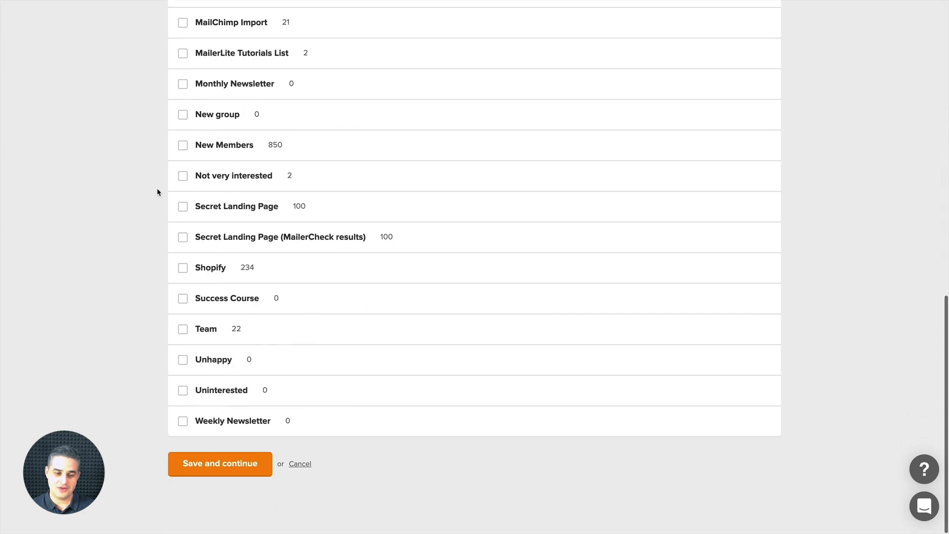
{"action": "left_click", "coordinate": [236, 467]}
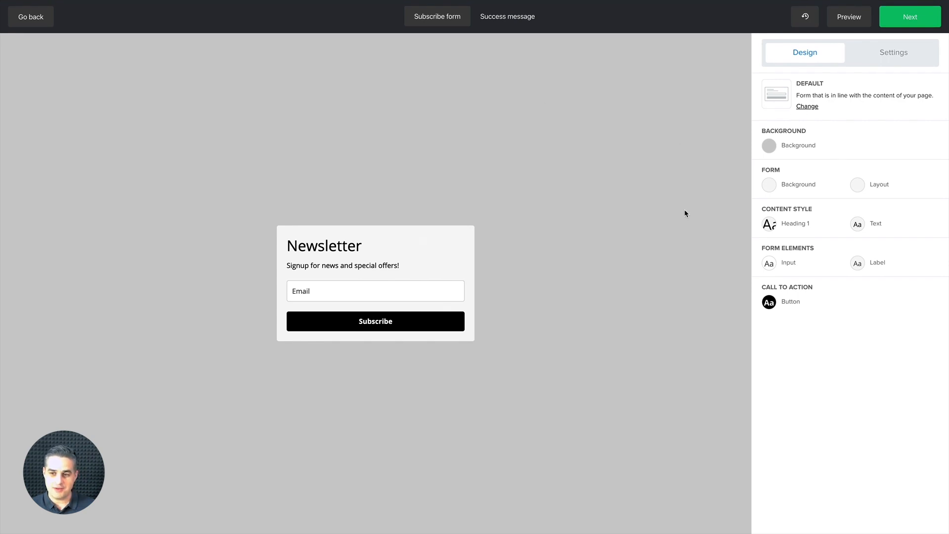
Search Unsplash for "christmas" to find a background image for the form page
{"action": "left_click", "coordinate": [771, 147]}
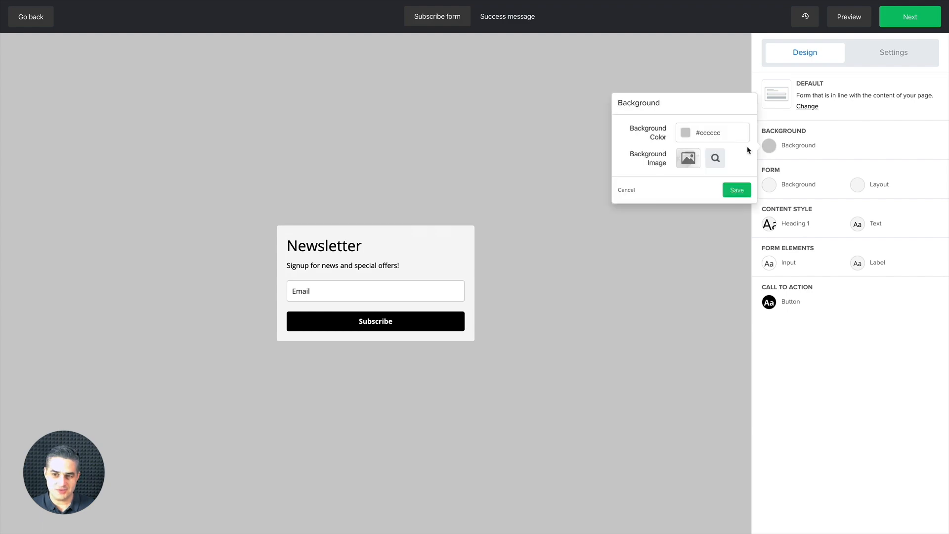
{"action": "left_click", "coordinate": [689, 158]}
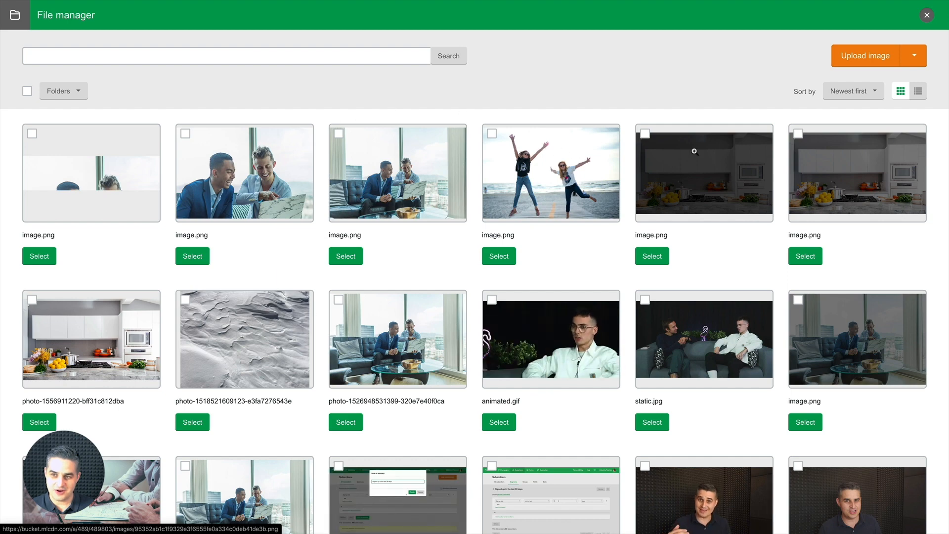
{"action": "left_click", "coordinate": [914, 56]}
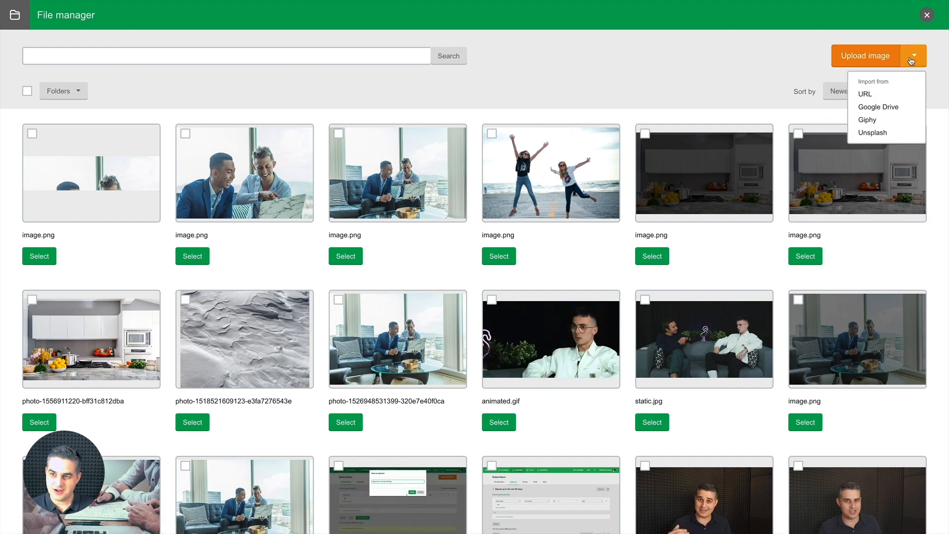
{"action": "left_click", "coordinate": [873, 133]}
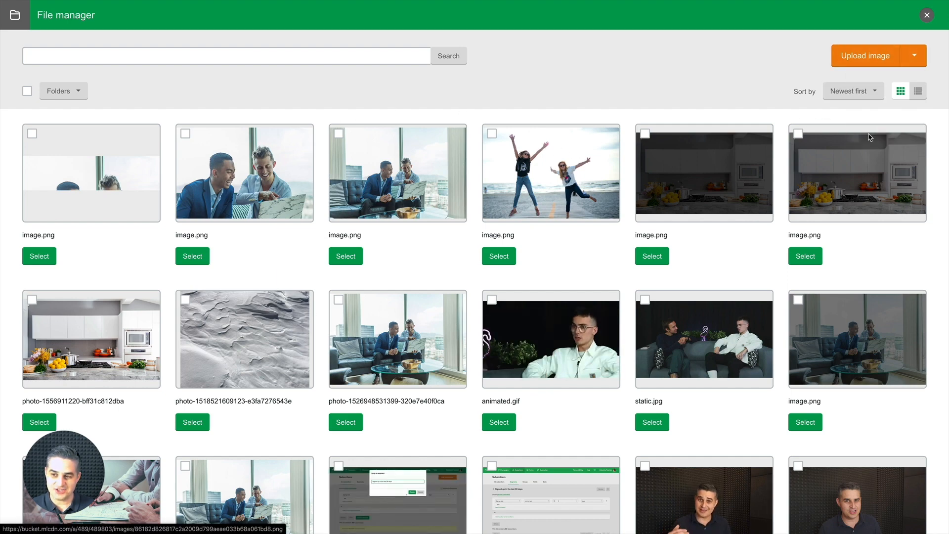
{"action": "left_click", "coordinate": [549, 36]}
{"action": "type", "text": "c"}
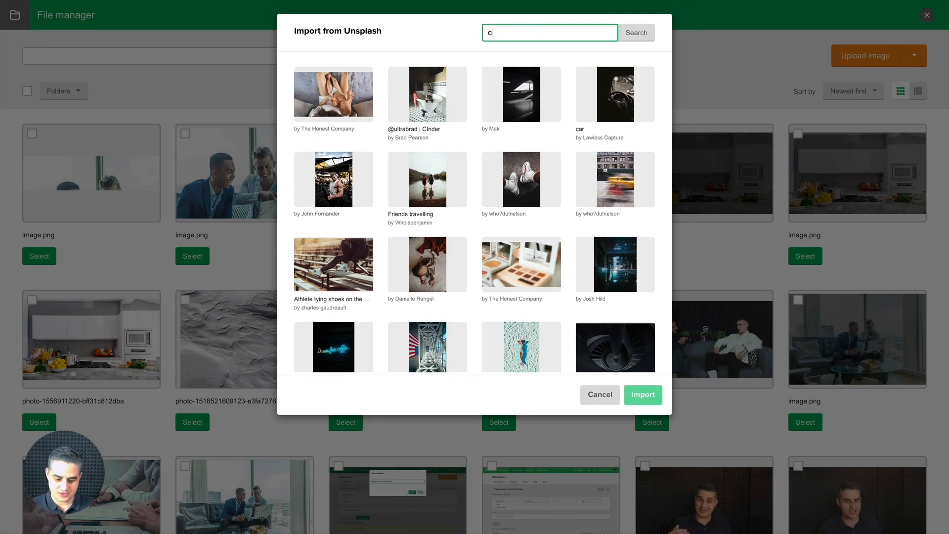
{"action": "type", "text": "hristmas"}
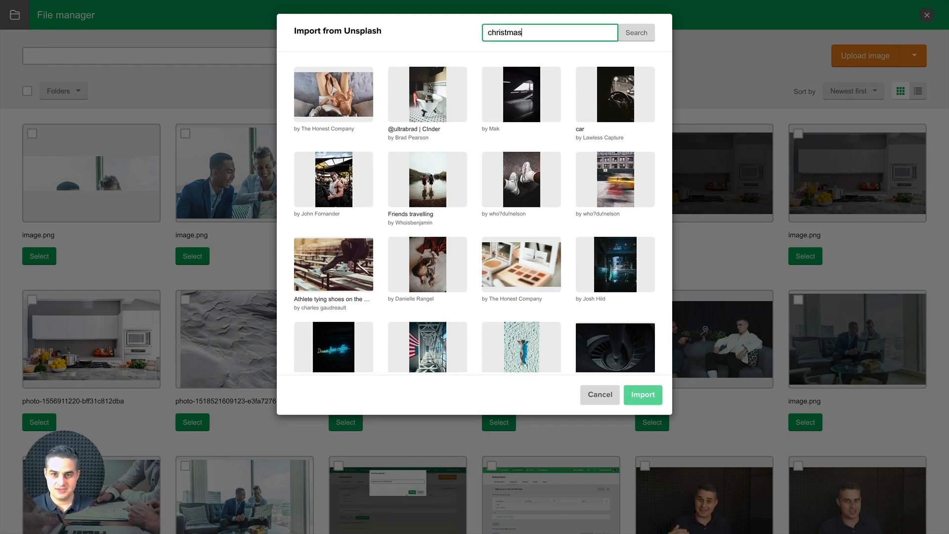
{"action": "key", "text": "Return"}
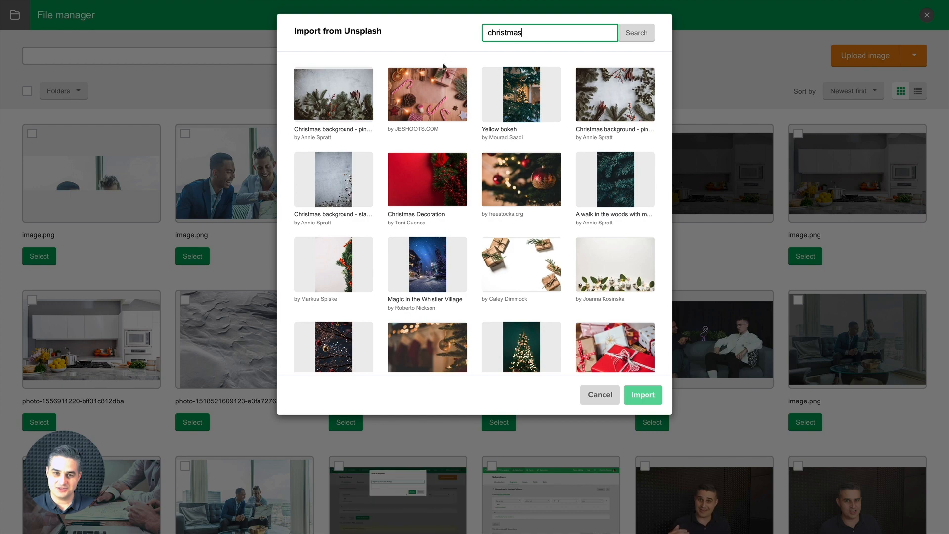
Import the candy cane and string lights photo by JESHOOTS.COM and set it as the page background
{"action": "left_click", "coordinate": [432, 96]}
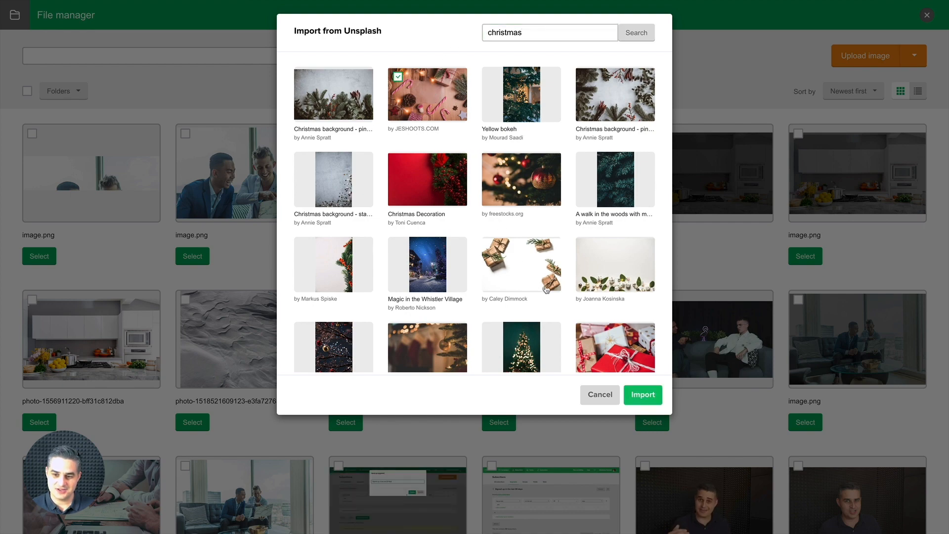
{"action": "left_click", "coordinate": [641, 394]}
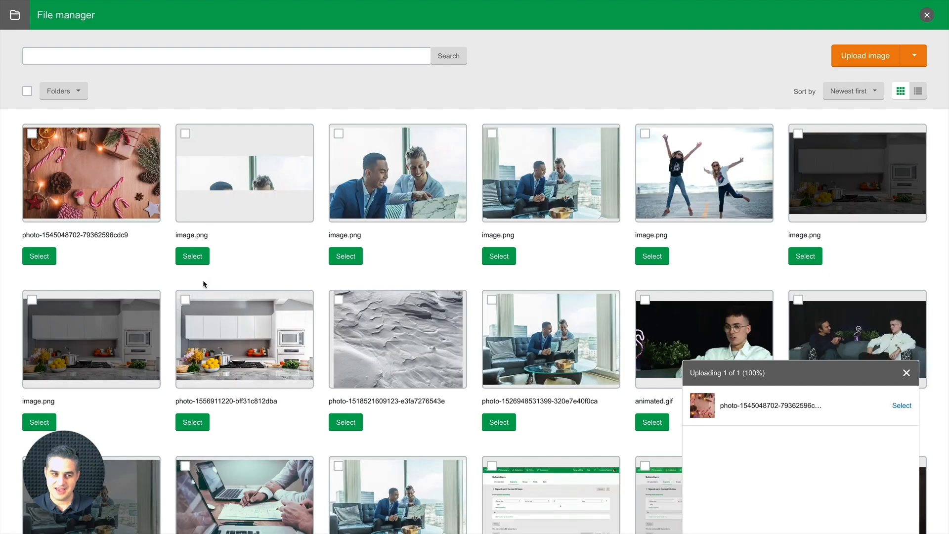
{"action": "left_click", "coordinate": [41, 256]}
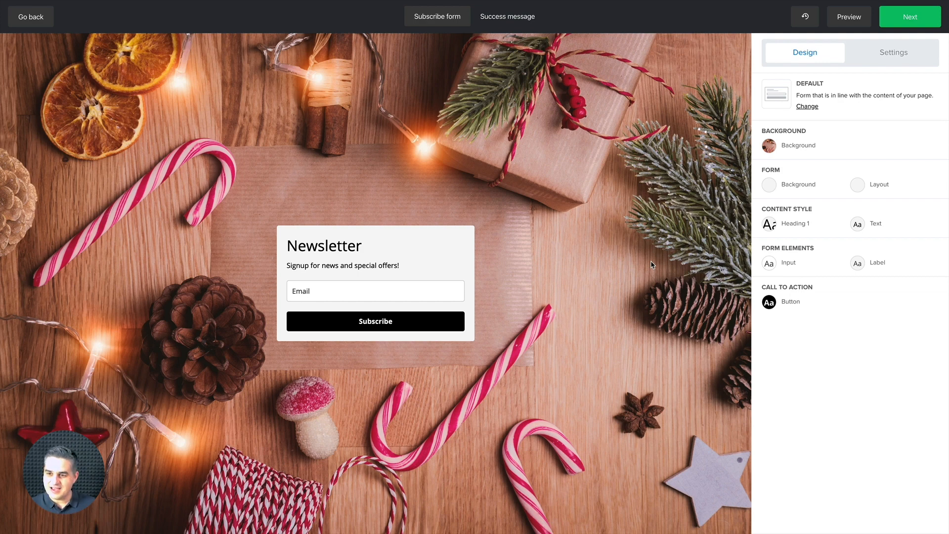
Try the Horizontal and Card form types, and switch back to the Default type
{"action": "left_click", "coordinate": [807, 107]}
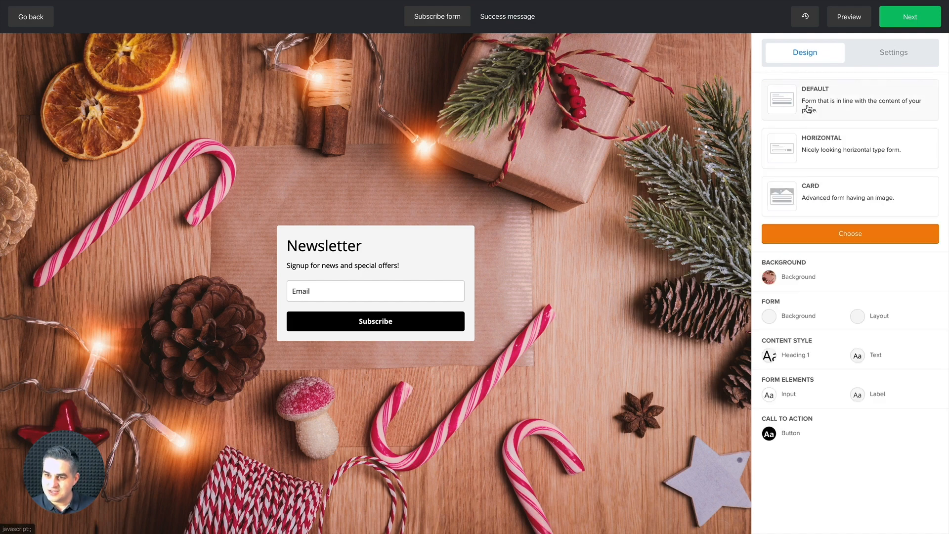
{"action": "left_click", "coordinate": [806, 147]}
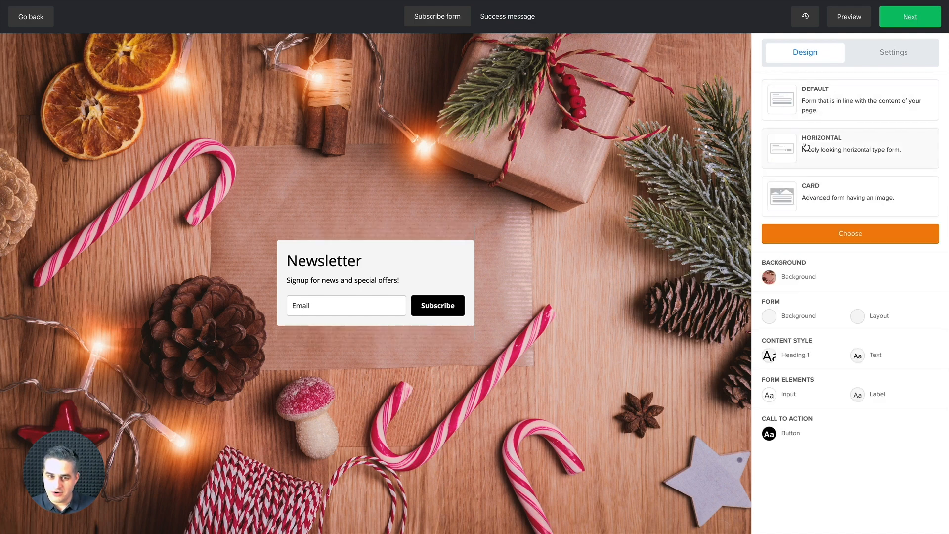
{"action": "left_click", "coordinate": [813, 189]}
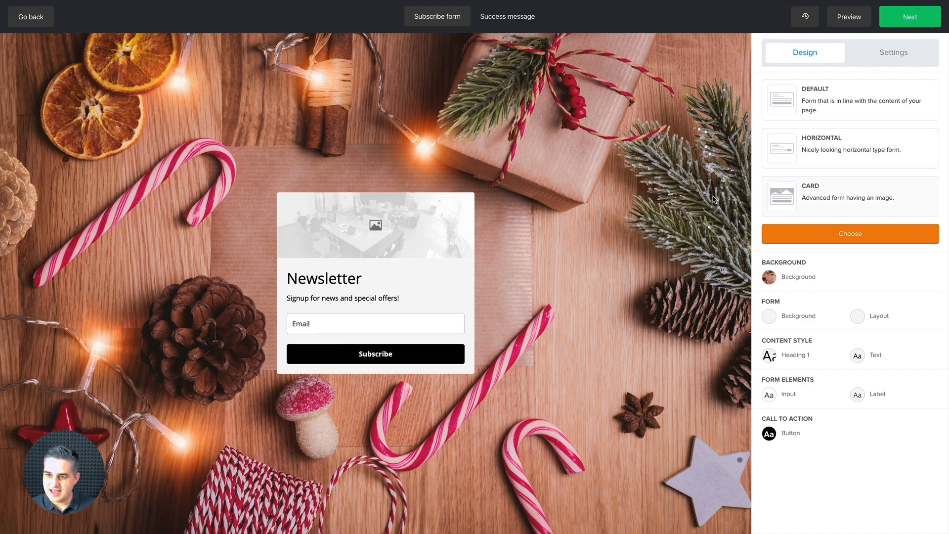
{"action": "left_click", "coordinate": [812, 102]}
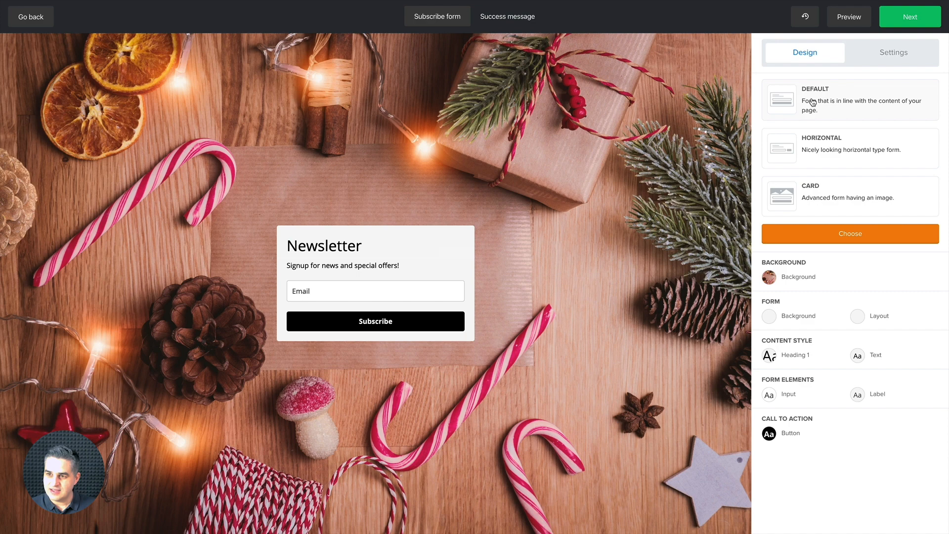
Enable interest groups in the form settings with Team added as a second group, and finish the design
{"action": "left_click", "coordinate": [874, 58]}
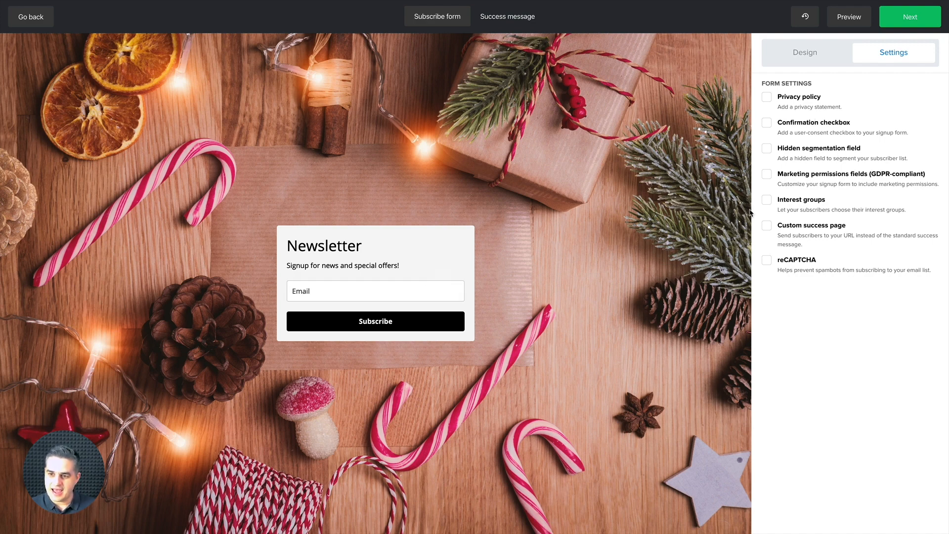
{"action": "left_click", "coordinate": [766, 200]}
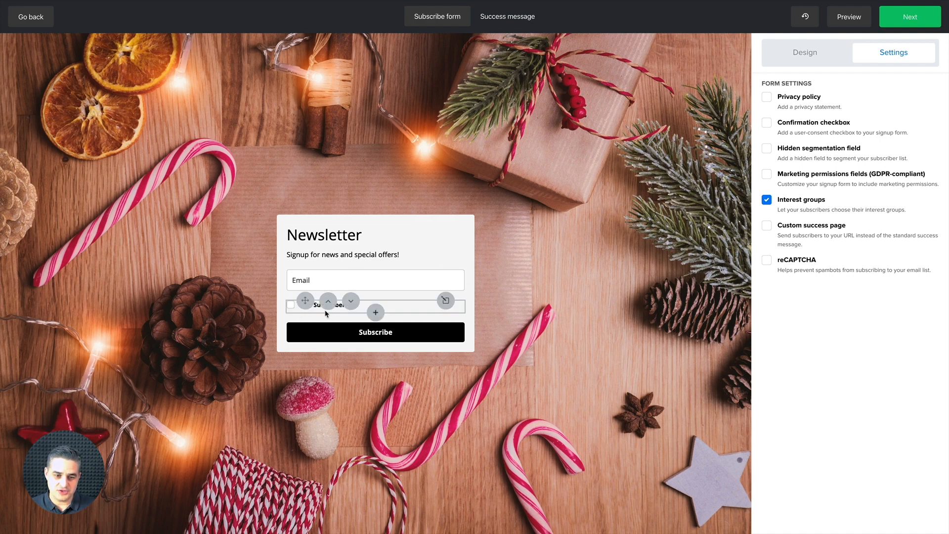
{"action": "left_click", "coordinate": [376, 312]}
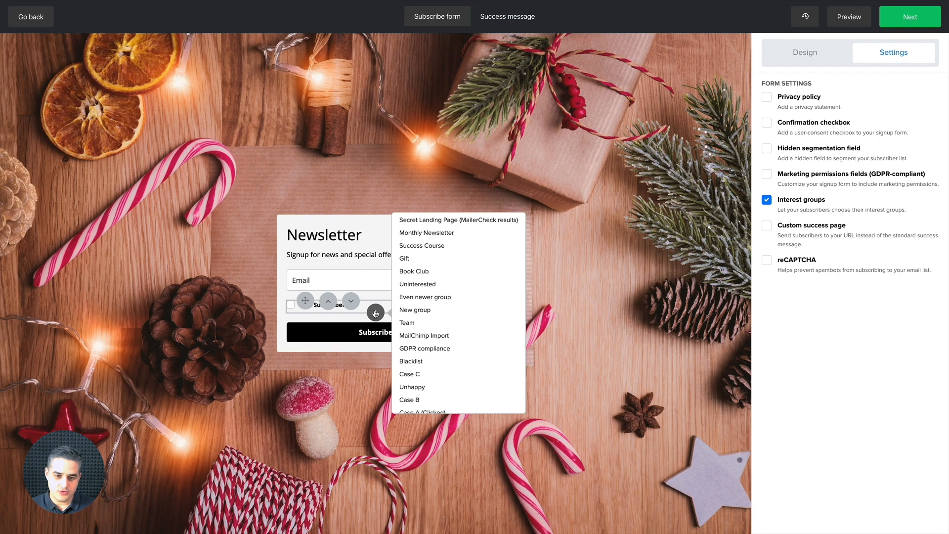
{"action": "left_click", "coordinate": [406, 322]}
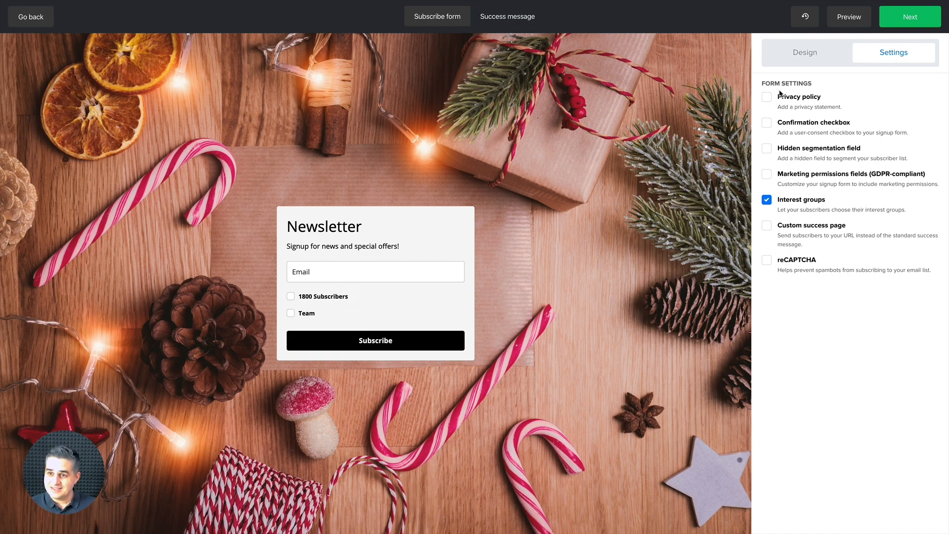
{"action": "left_click", "coordinate": [804, 61]}
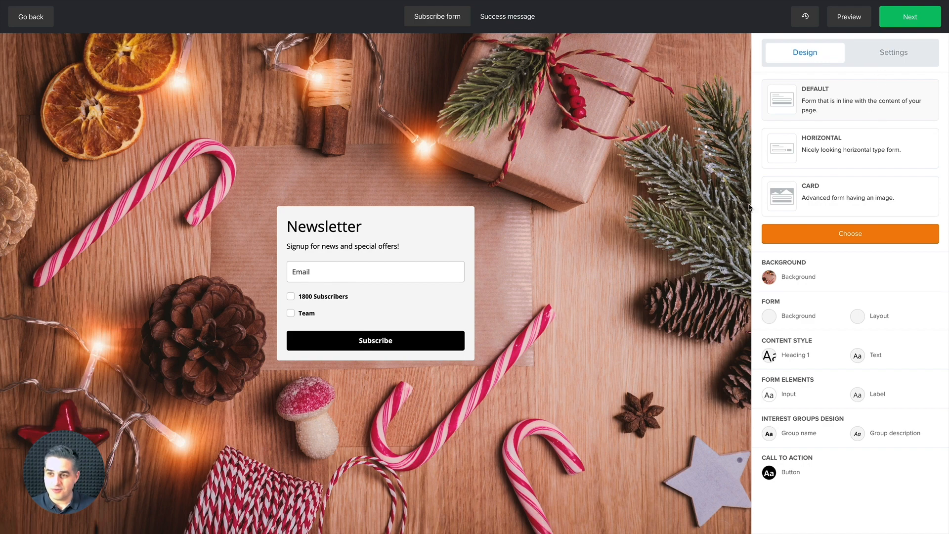
{"action": "left_click", "coordinate": [908, 22]}
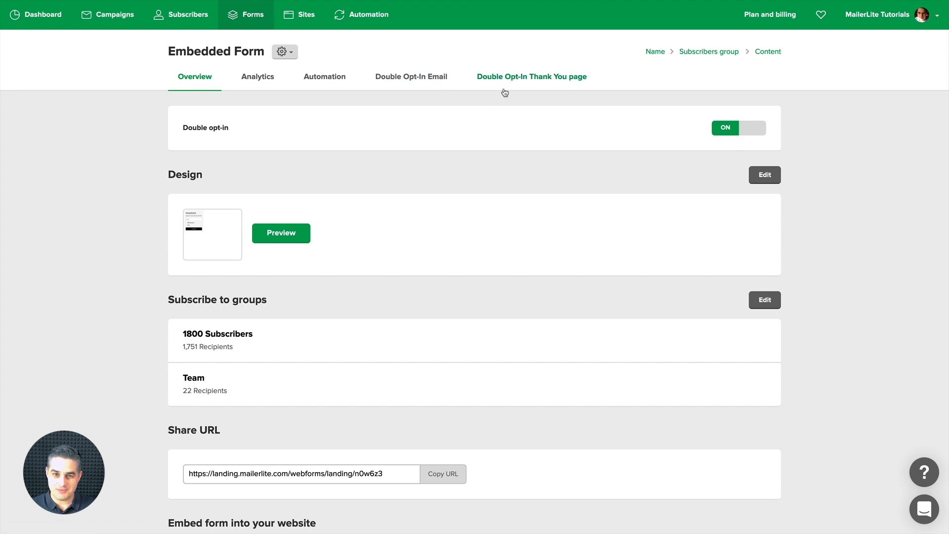
Turn double opt-in off for the form and switch it on again
{"action": "left_click", "coordinate": [753, 129]}
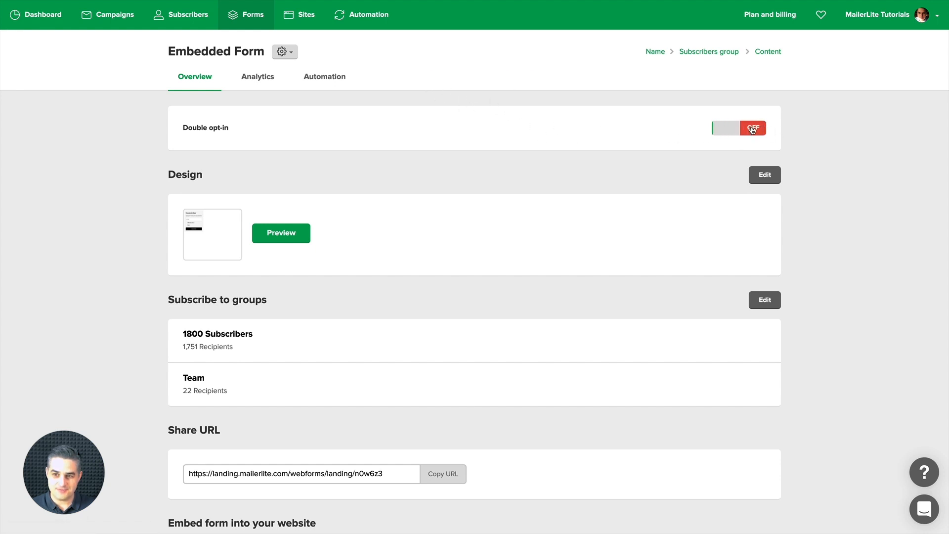
{"action": "left_click", "coordinate": [725, 129]}
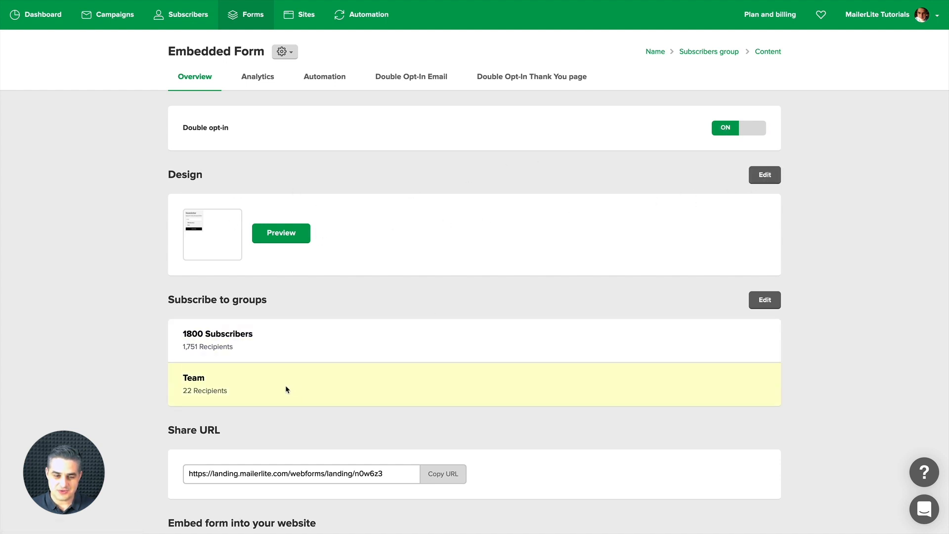
Copy the form's share URL from its overview page
{"action": "scroll", "coordinate": [673, 351], "scroll_direction": "down", "scroll_amount": 1}
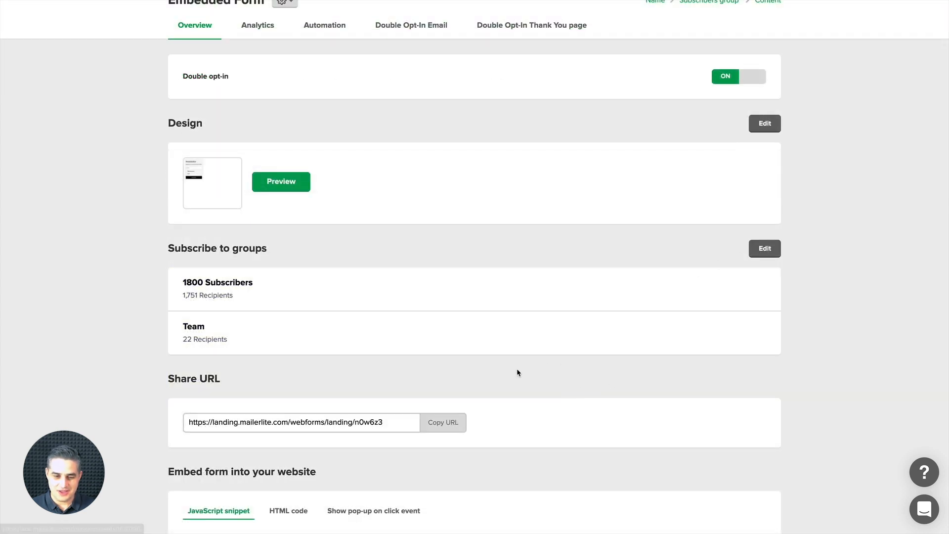
{"action": "scroll", "coordinate": [517, 373], "scroll_direction": "down", "scroll_amount": 2}
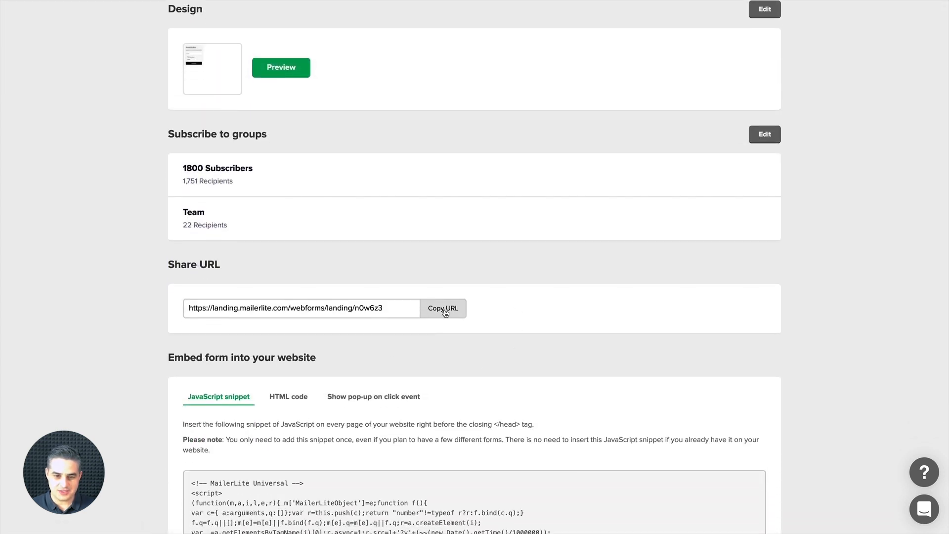
{"action": "left_click", "coordinate": [445, 312]}
Review the website embed options: the JavaScript snippet, the HTML code and the pop-up on click event codes
{"action": "scroll", "coordinate": [533, 352], "scroll_direction": "down", "scroll_amount": 3}
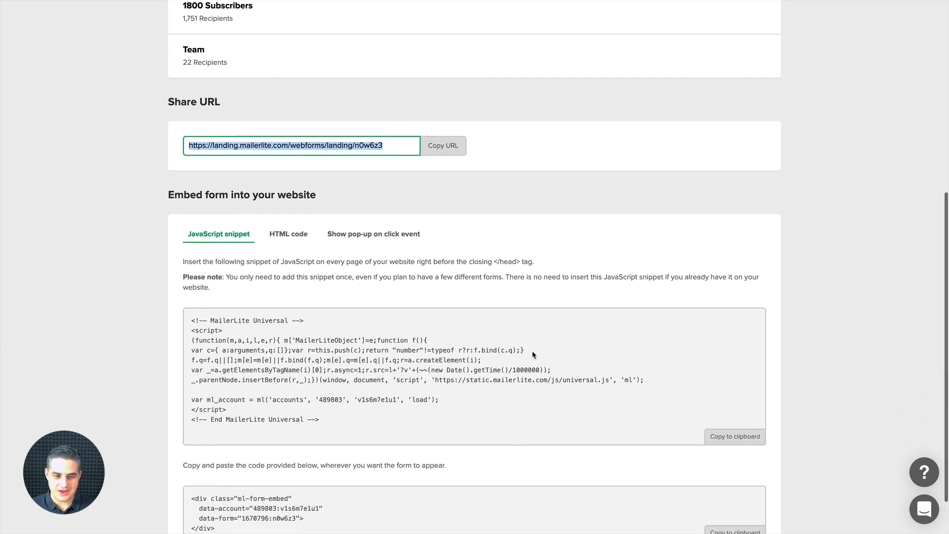
{"action": "scroll", "coordinate": [532, 355], "scroll_direction": "down", "scroll_amount": 1}
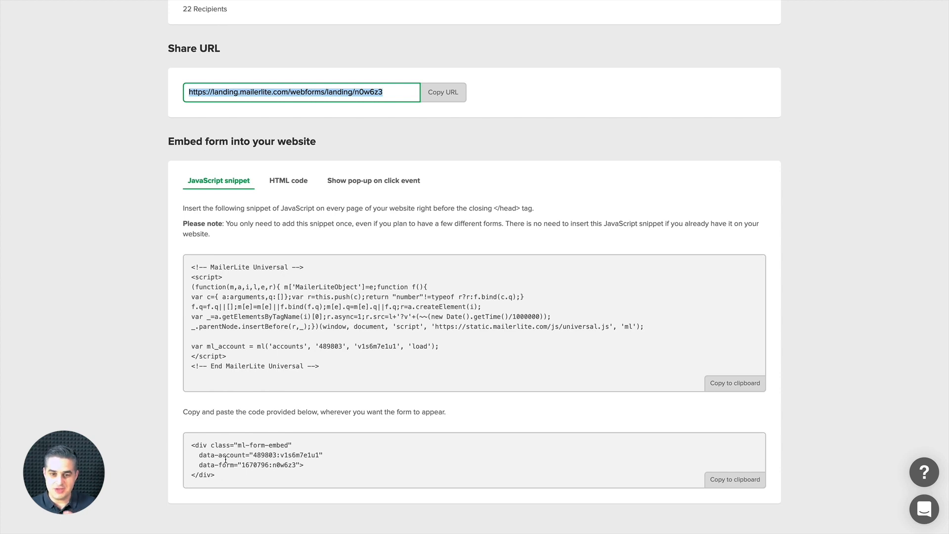
{"action": "left_click", "coordinate": [291, 186]}
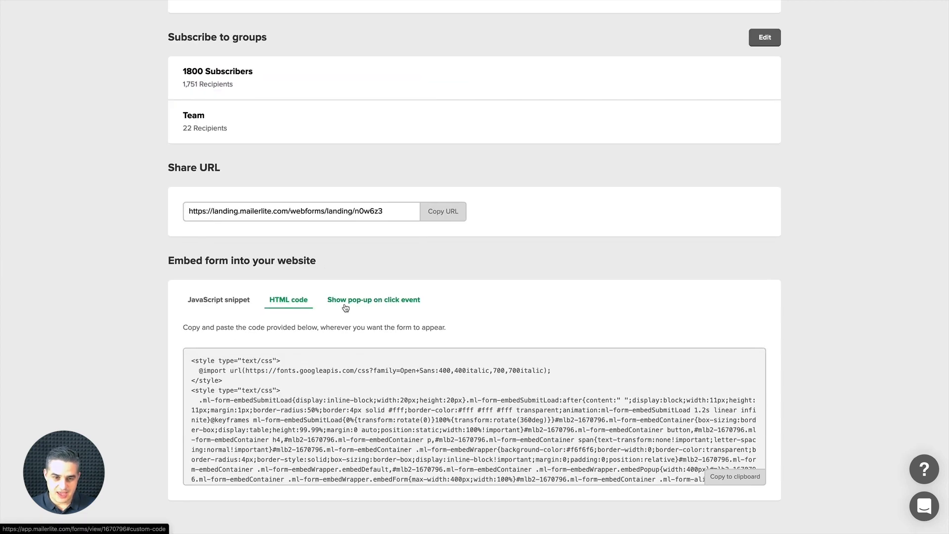
{"action": "left_click", "coordinate": [371, 305]}
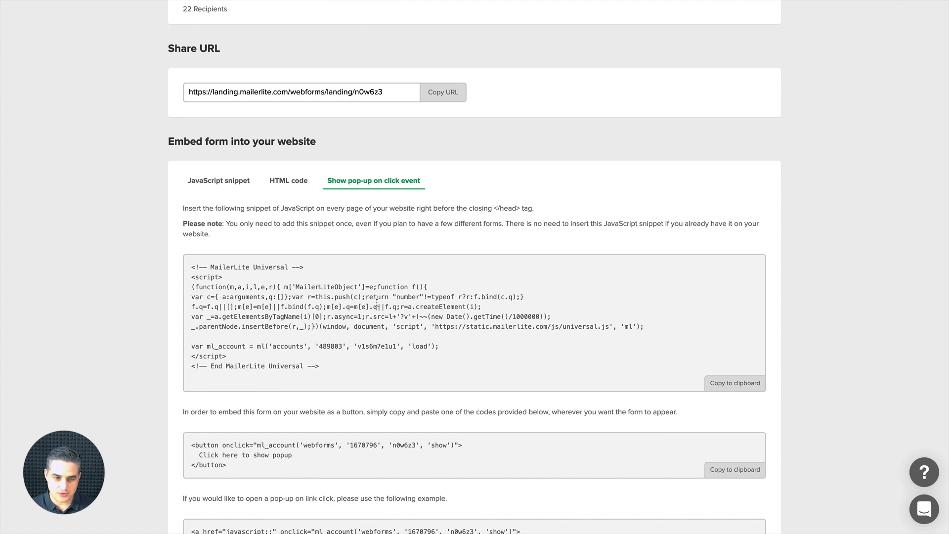
{"action": "scroll", "coordinate": [376, 303], "scroll_direction": "down", "scroll_amount": 3}
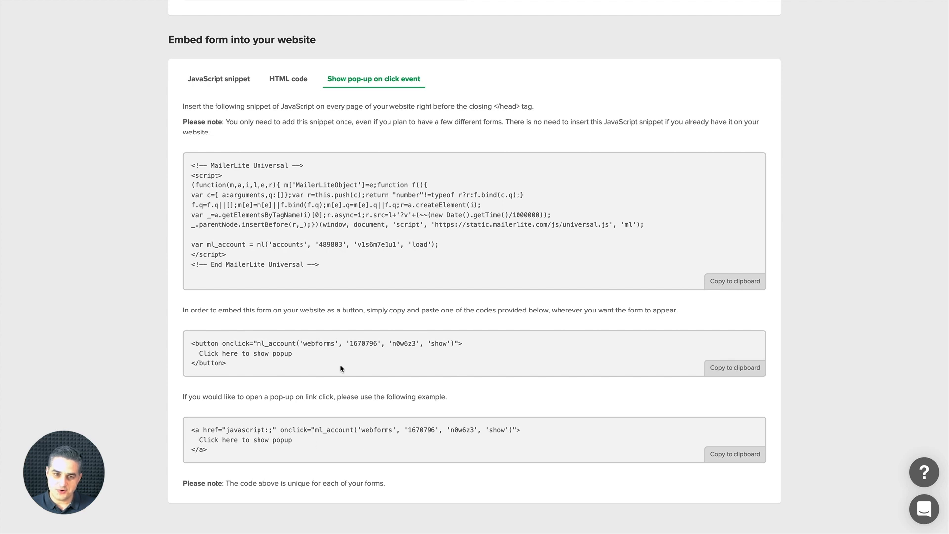
{"action": "left_click", "coordinate": [225, 80]}
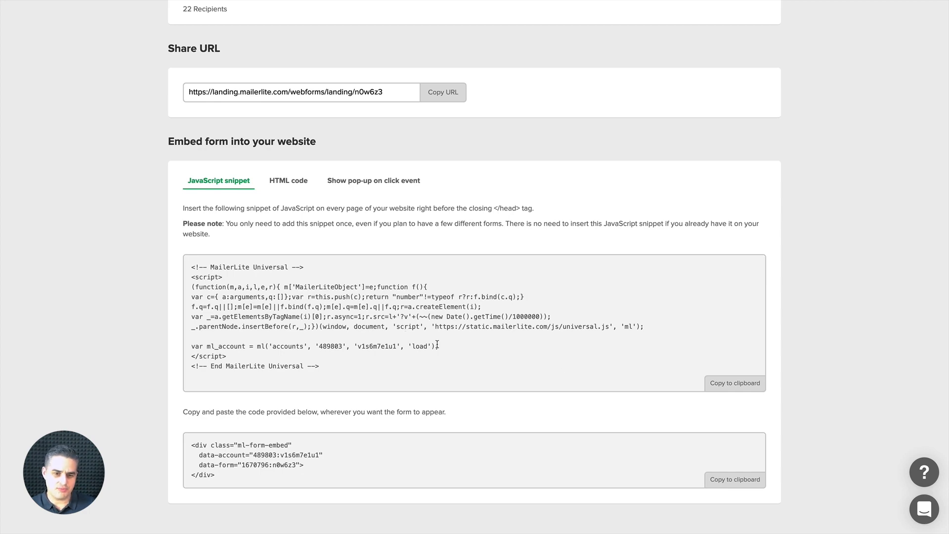
{"action": "scroll", "coordinate": [534, 309], "scroll_direction": "up", "scroll_amount": 5}
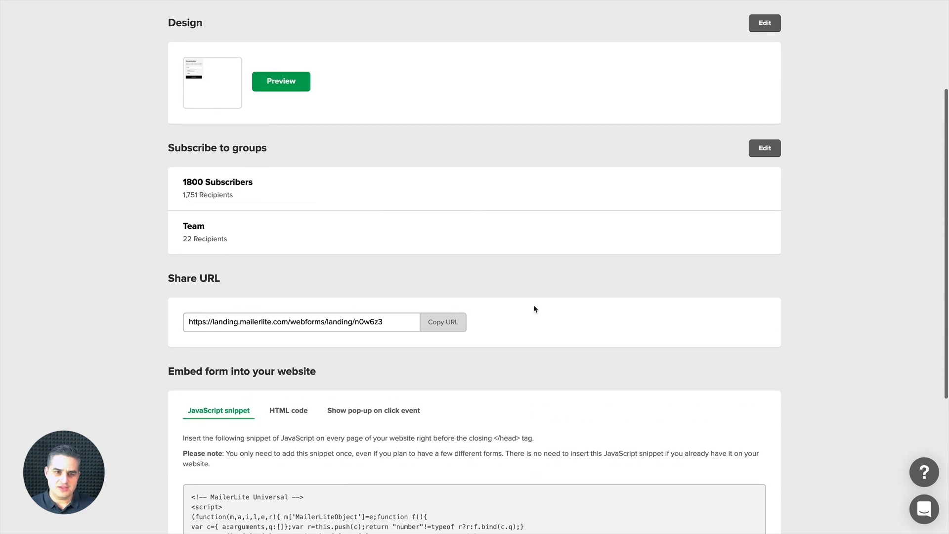
Examine the embedded form's analytics, including daily stats and collected subscribers, and check its automation options
{"action": "scroll", "coordinate": [533, 305], "scroll_direction": "up", "scroll_amount": 3}
{"action": "left_click", "coordinate": [262, 78]}
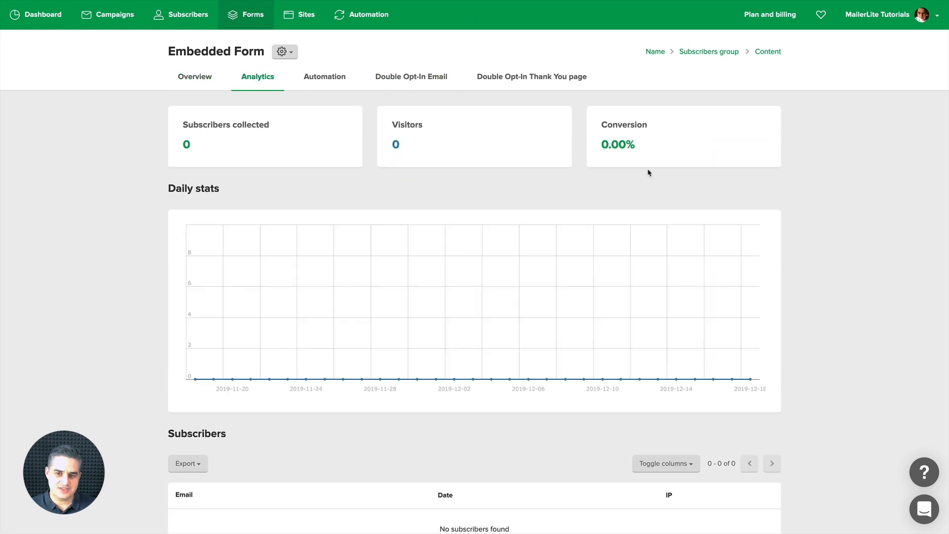
{"action": "scroll", "coordinate": [369, 256], "scroll_direction": "down", "scroll_amount": 2}
{"action": "scroll", "coordinate": [368, 254], "scroll_direction": "up", "scroll_amount": 2}
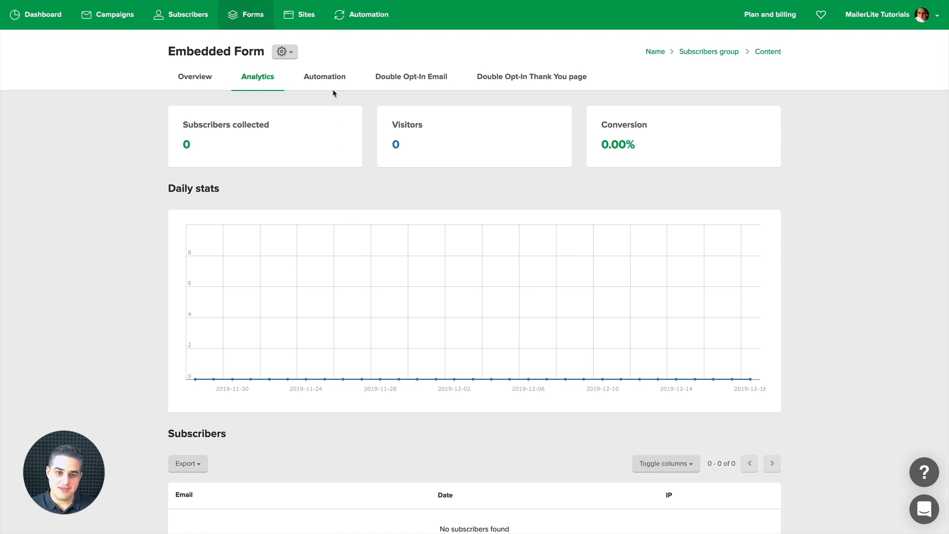
{"action": "left_click", "coordinate": [325, 78]}
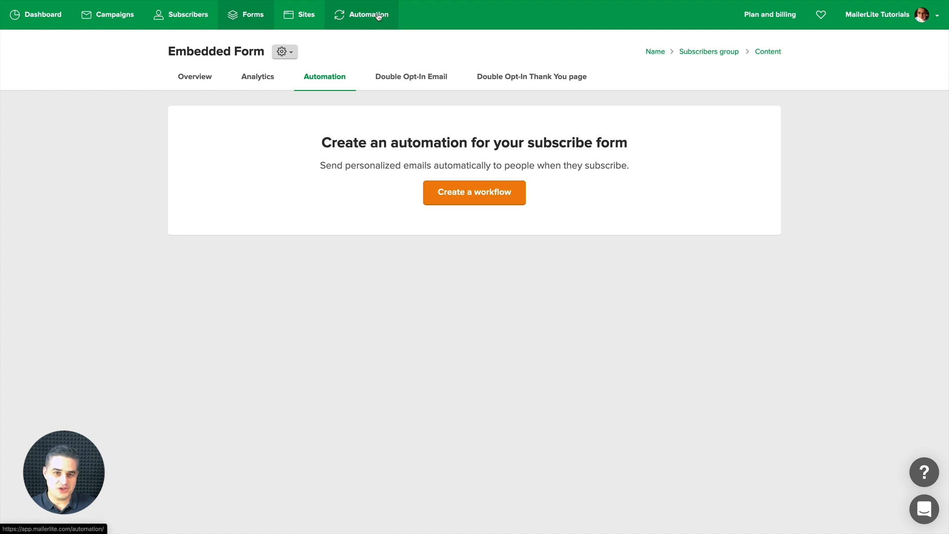
Review the form's double opt-in email and thank-you page, and check the form's edit, rename, duplicate and delete options
{"action": "left_click", "coordinate": [401, 81]}
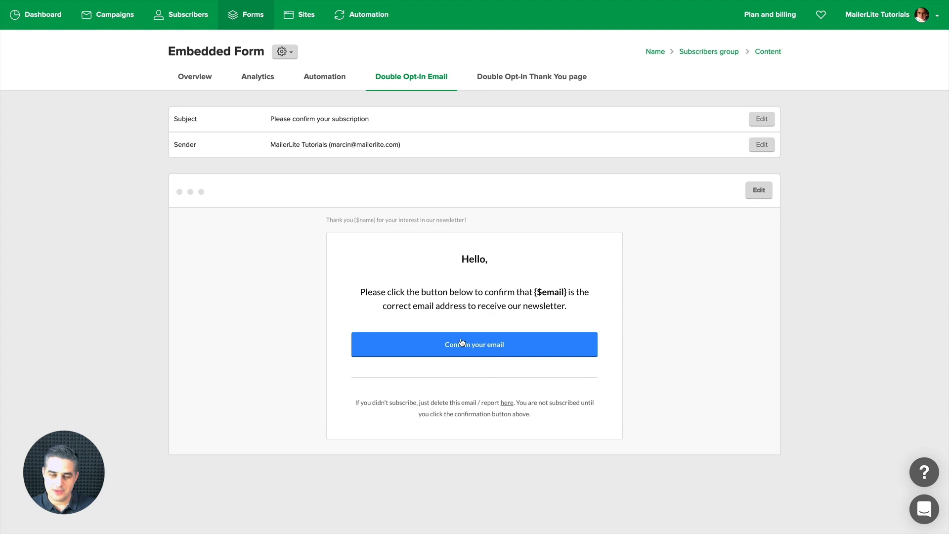
{"action": "left_click", "coordinate": [536, 84]}
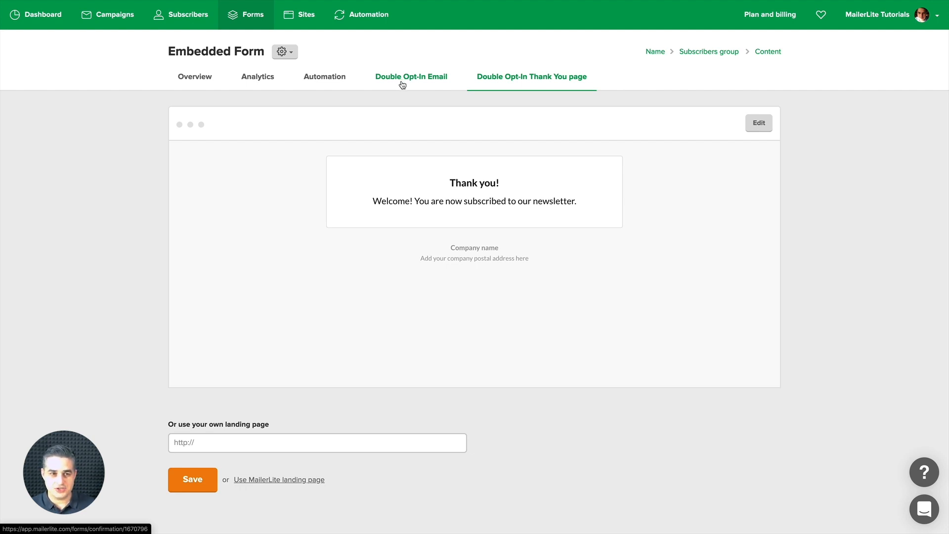
{"action": "left_click", "coordinate": [285, 51]}
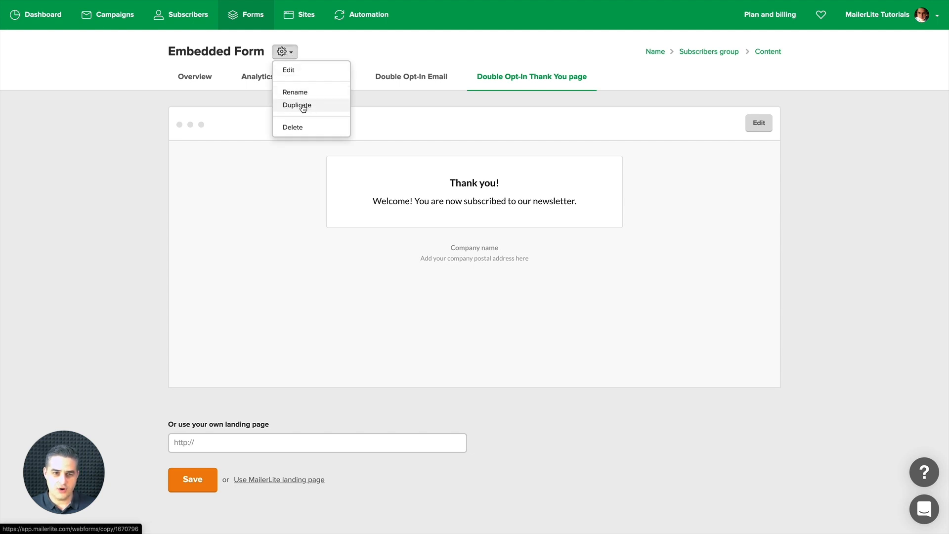
{"action": "left_click", "coordinate": [244, 96]}
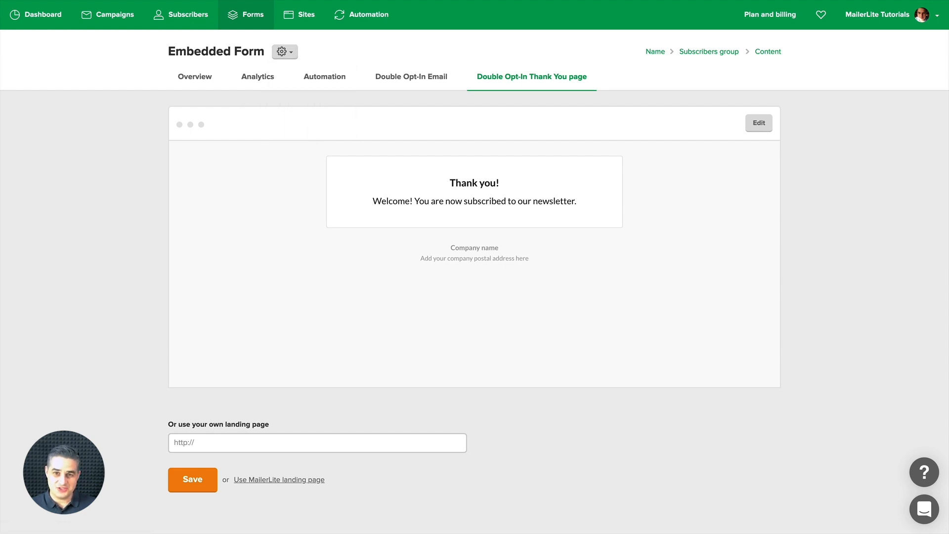